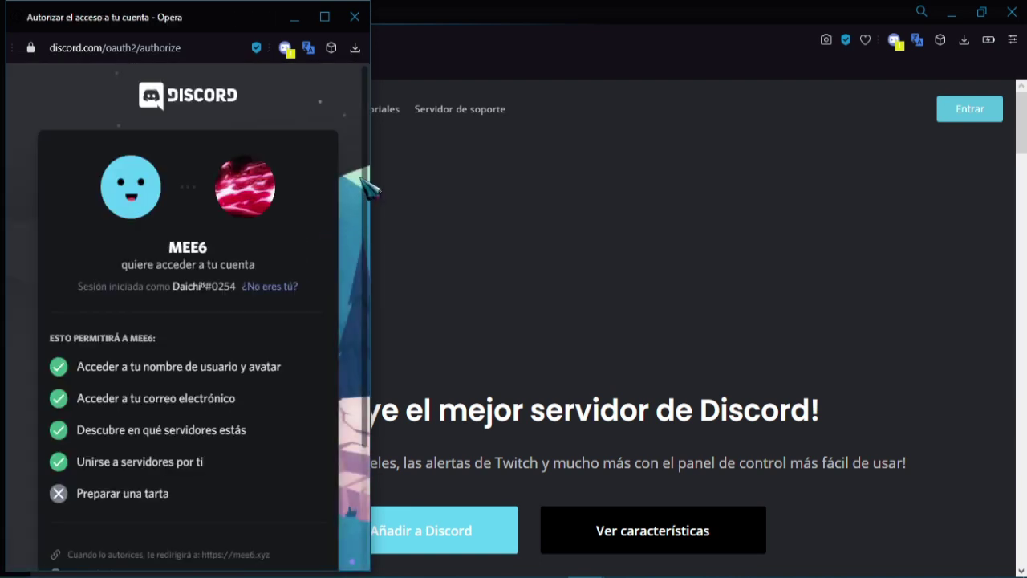
Step: Authorize MEE6 to access the Discord account and open the dashboard of the Área Mαgиuz server
{"action": "scroll", "coordinate": [366, 264], "scroll_direction": "down", "scroll_amount": 3}
{"action": "left_click", "coordinate": [200, 501]}
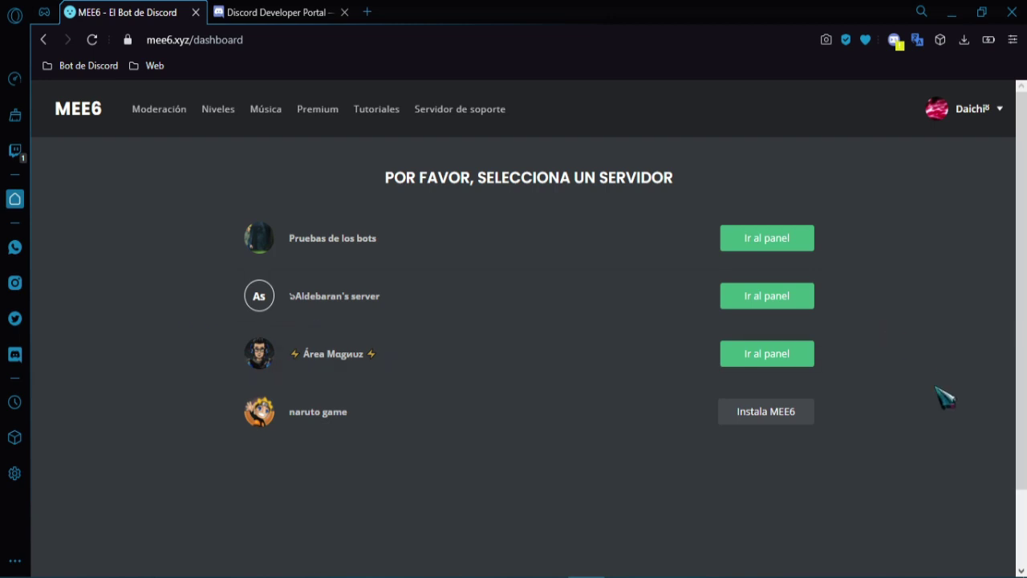
{"action": "left_click", "coordinate": [790, 359]}
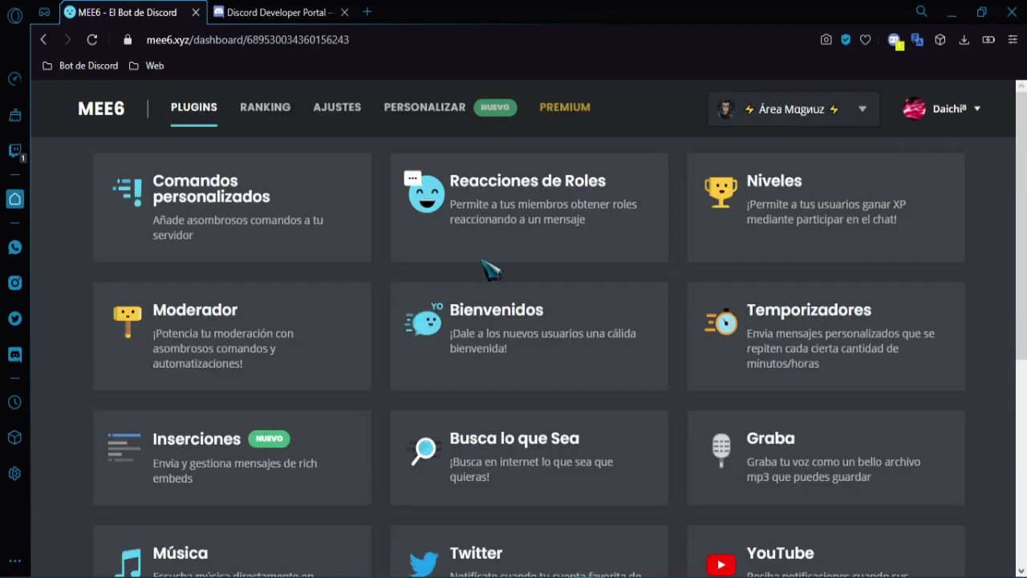
Step: Look through the server's ranking, settings, bot customization and premium pages in MEE6
{"action": "left_click", "coordinate": [255, 117]}
{"action": "left_click", "coordinate": [336, 108]}
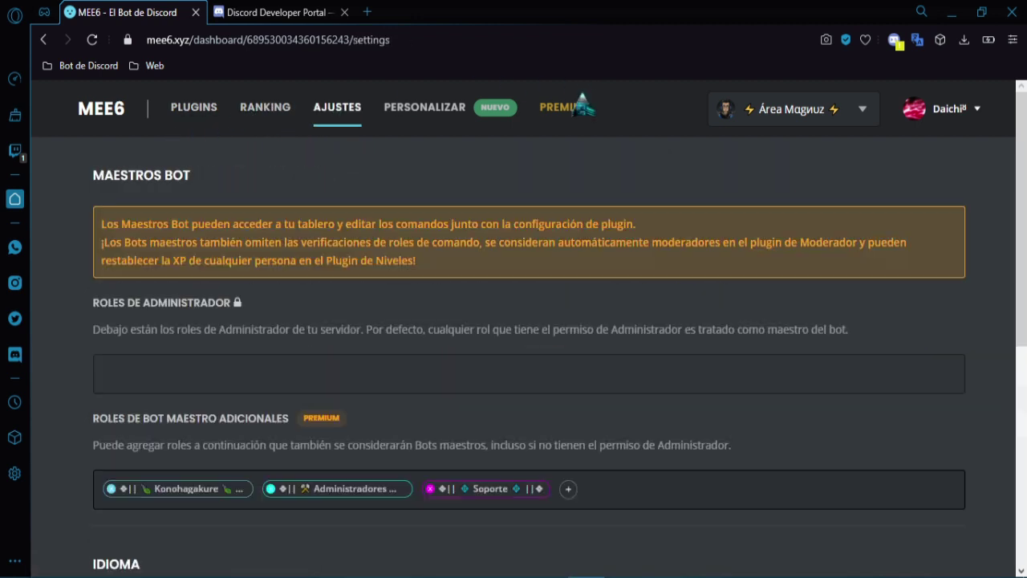
{"action": "left_click", "coordinate": [424, 108]}
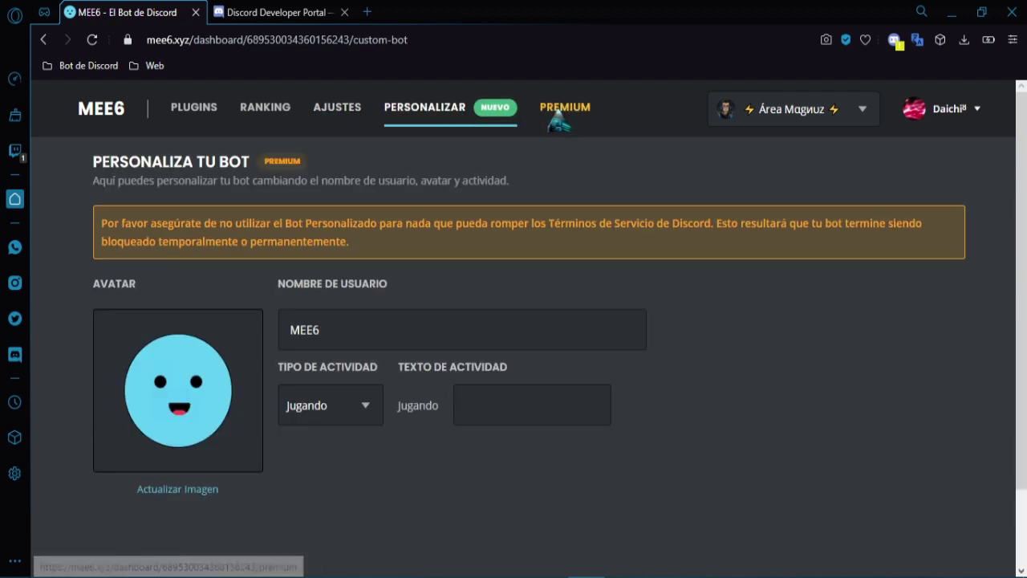
{"action": "left_click", "coordinate": [560, 122]}
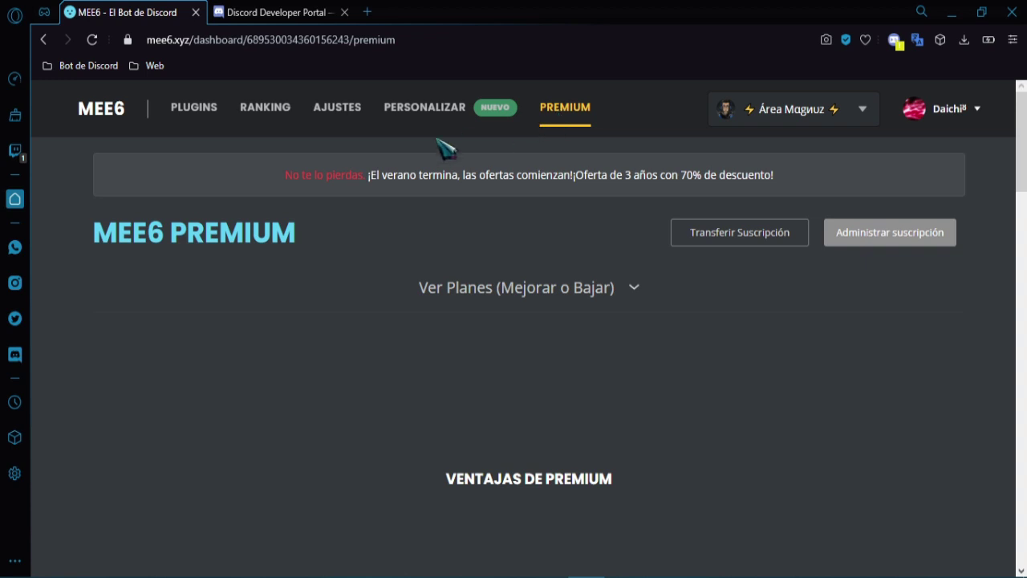
Step: Return to the bot customization page and check what MEE6 requires for changing the bot's avatar
{"action": "left_click", "coordinate": [411, 118]}
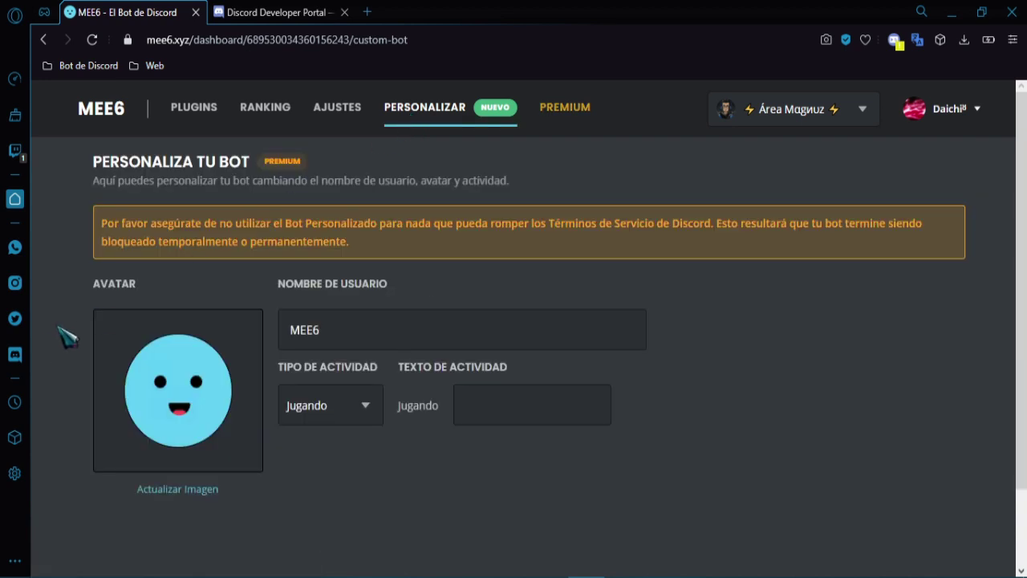
{"action": "left_click", "coordinate": [196, 395]}
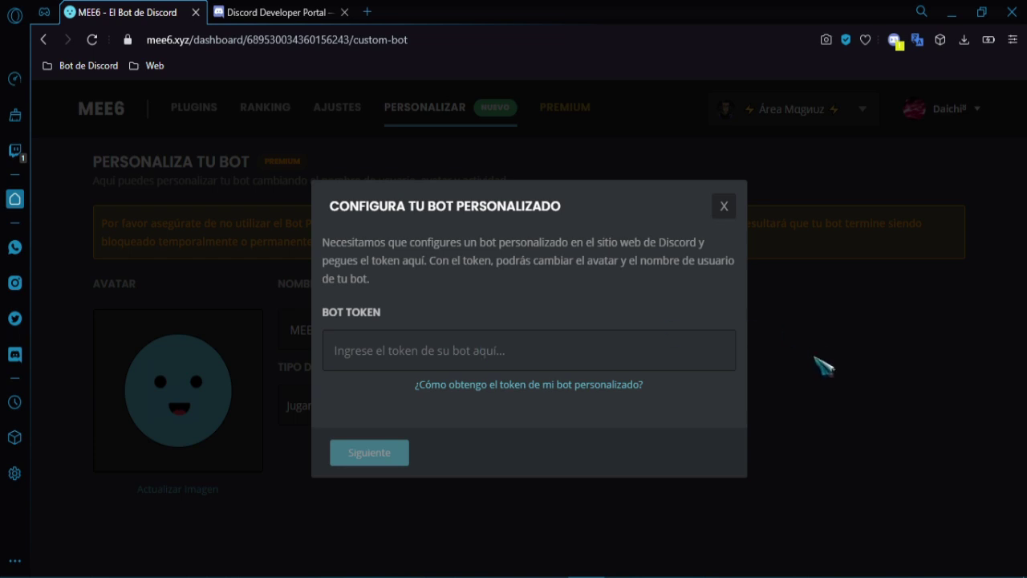
{"action": "left_click", "coordinate": [724, 206]}
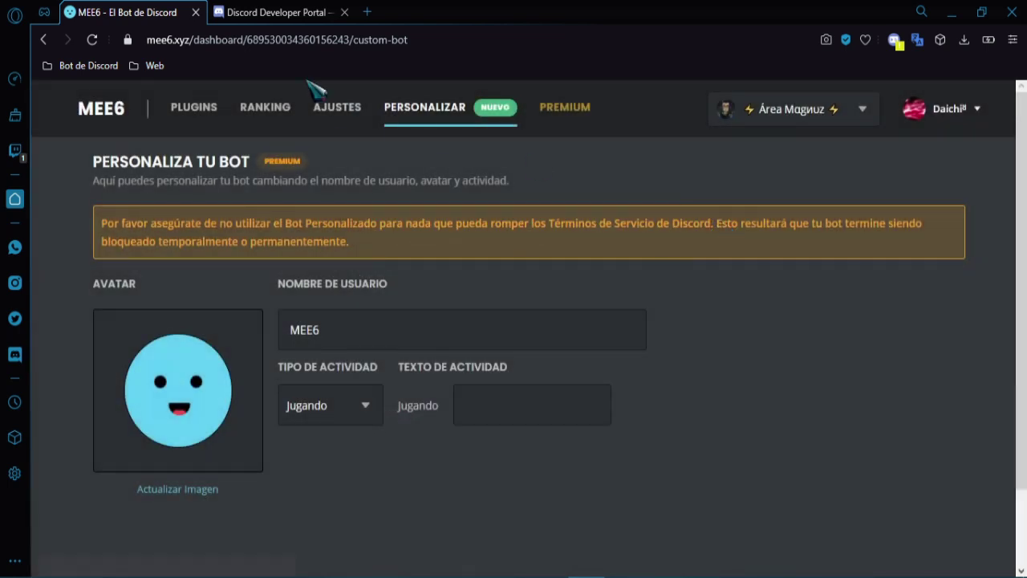
Step: Switch to the Discord Developer Portal and create a new application named yukata
{"action": "left_click", "coordinate": [282, 9]}
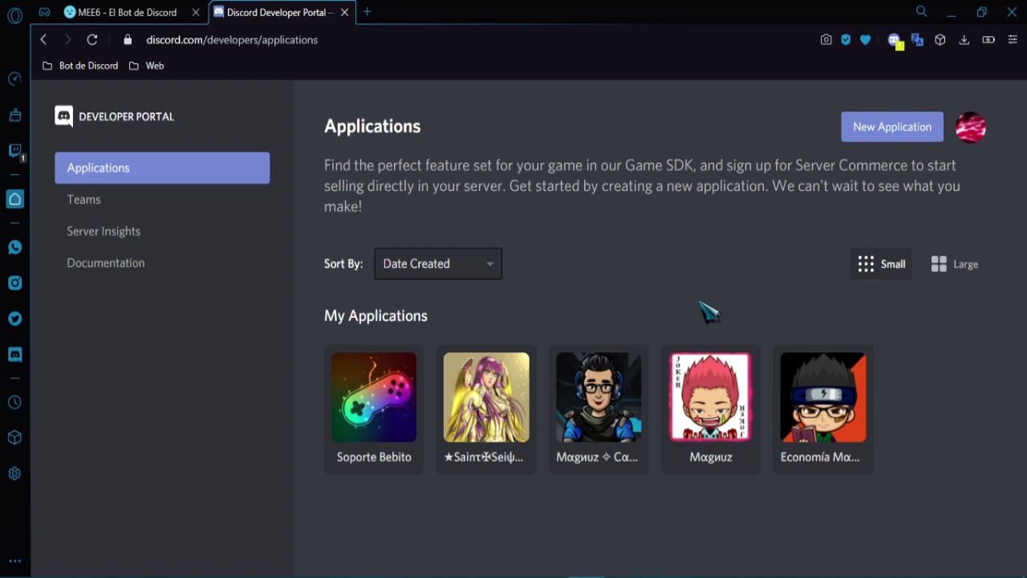
{"action": "left_click", "coordinate": [894, 135]}
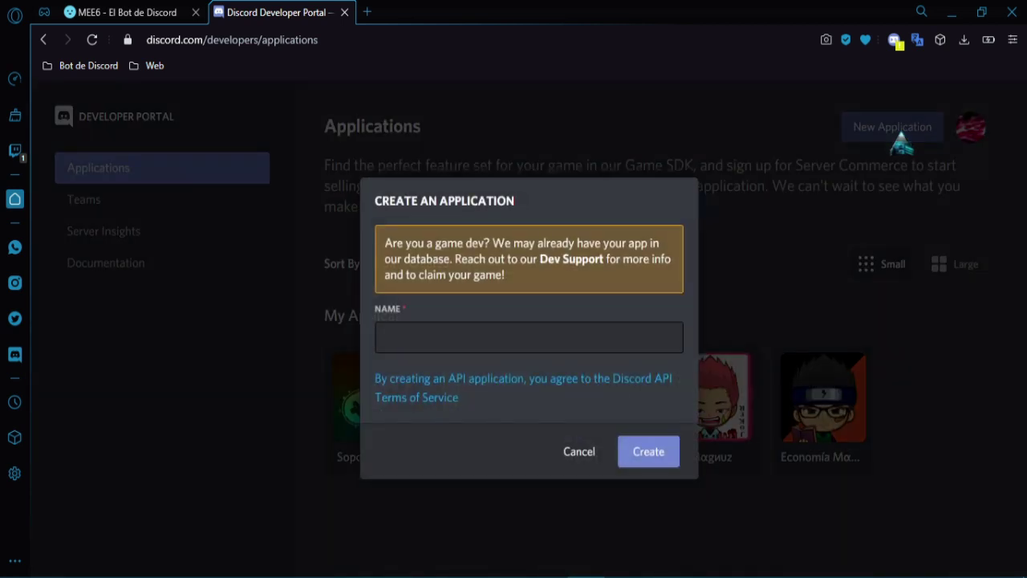
{"action": "left_click", "coordinate": [601, 341]}
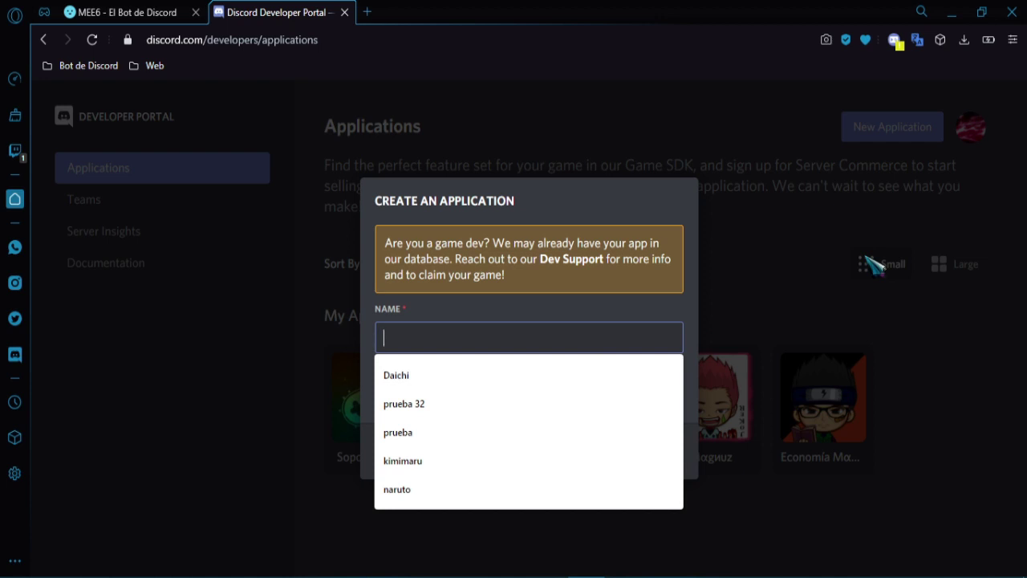
{"action": "type", "text": "yukata"}
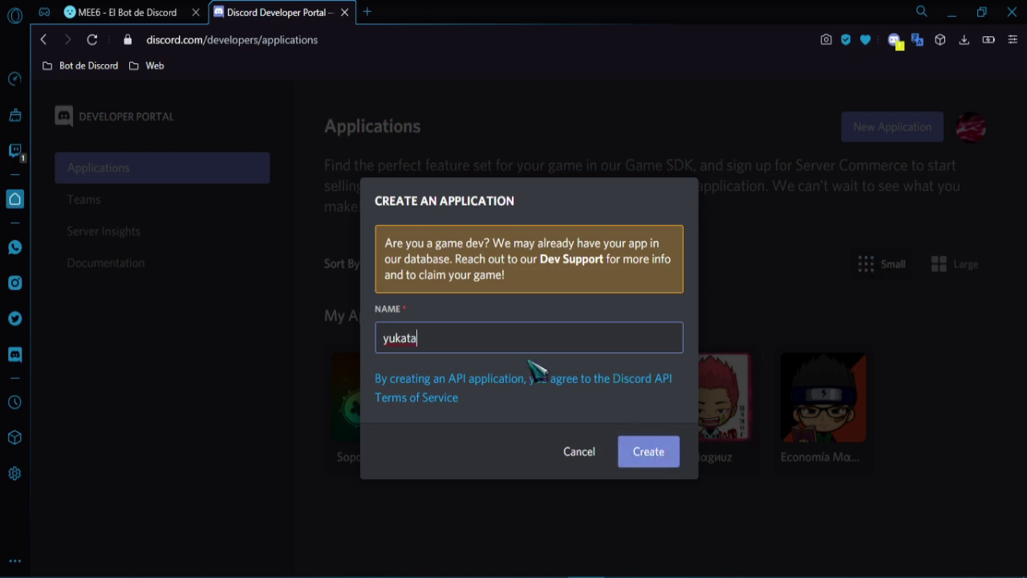
{"action": "left_click", "coordinate": [664, 459]}
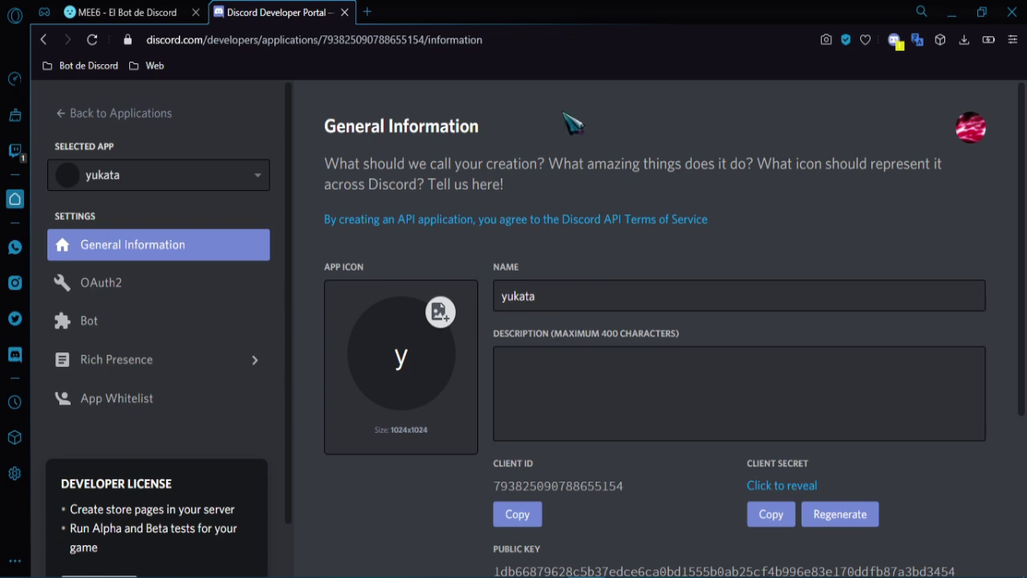
Step: Set the downloaded Naruto image as the yukata application's icon and save the changes
{"action": "left_click", "coordinate": [401, 371]}
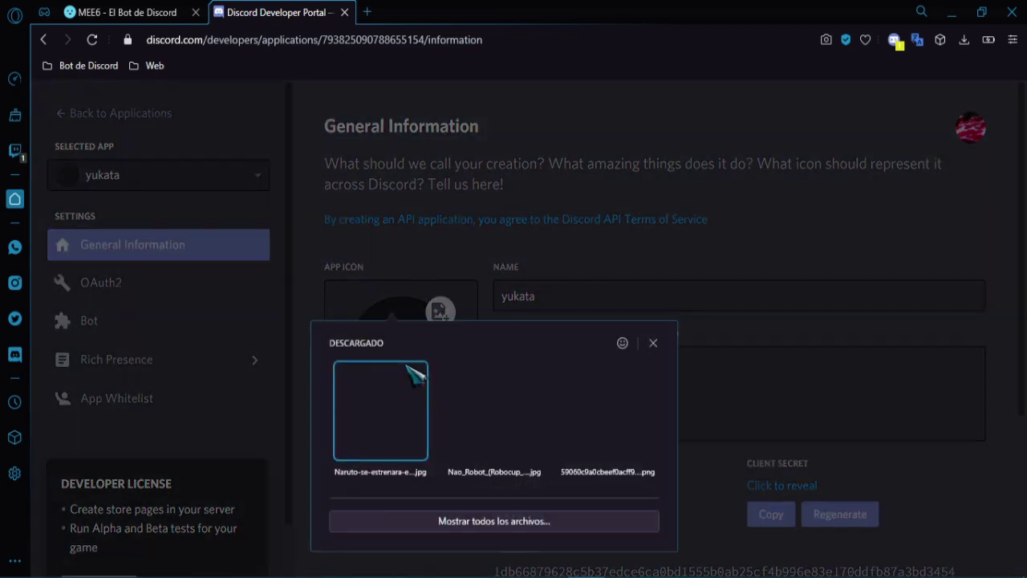
{"action": "left_click", "coordinate": [405, 369]}
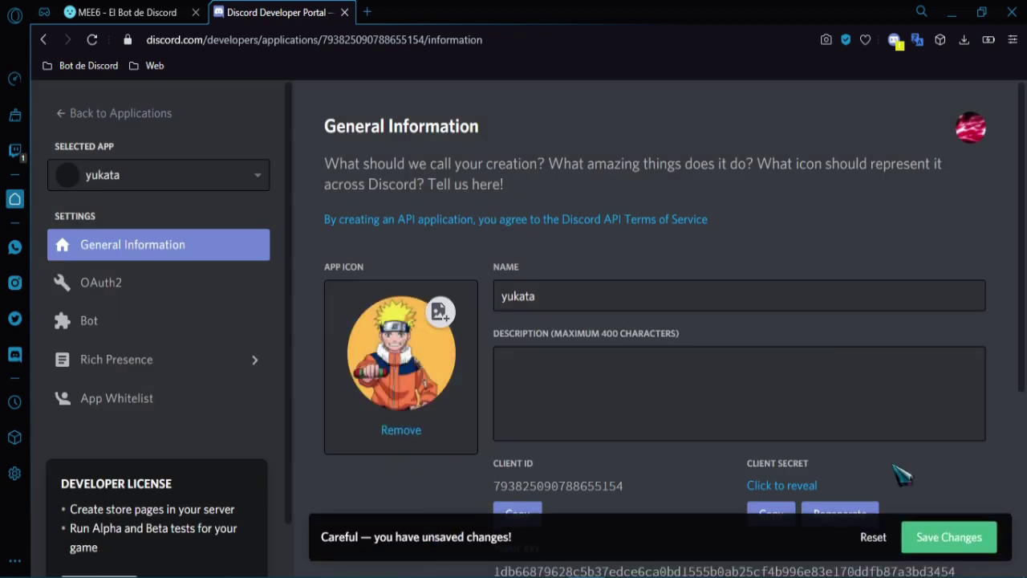
{"action": "left_click", "coordinate": [947, 540]}
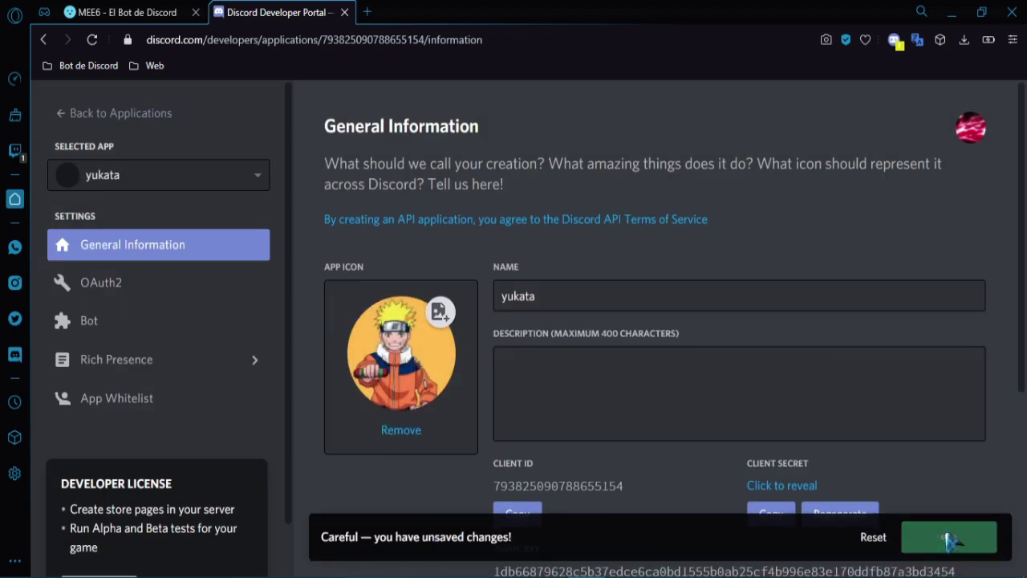
{"action": "scroll", "coordinate": [1022, 417], "scroll_direction": "down", "scroll_amount": 2}
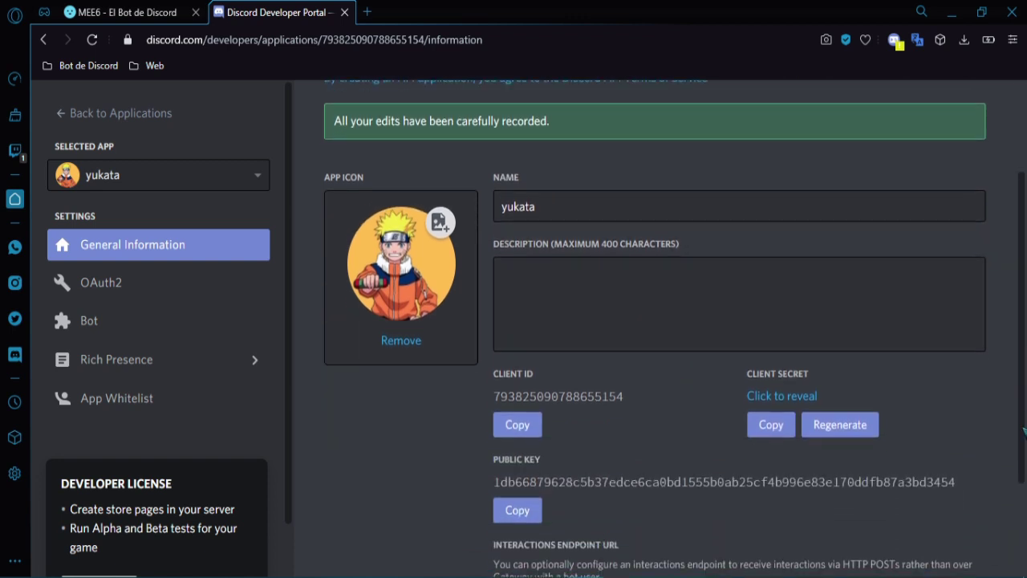
{"action": "scroll", "coordinate": [1024, 431], "scroll_direction": "up", "scroll_amount": 3}
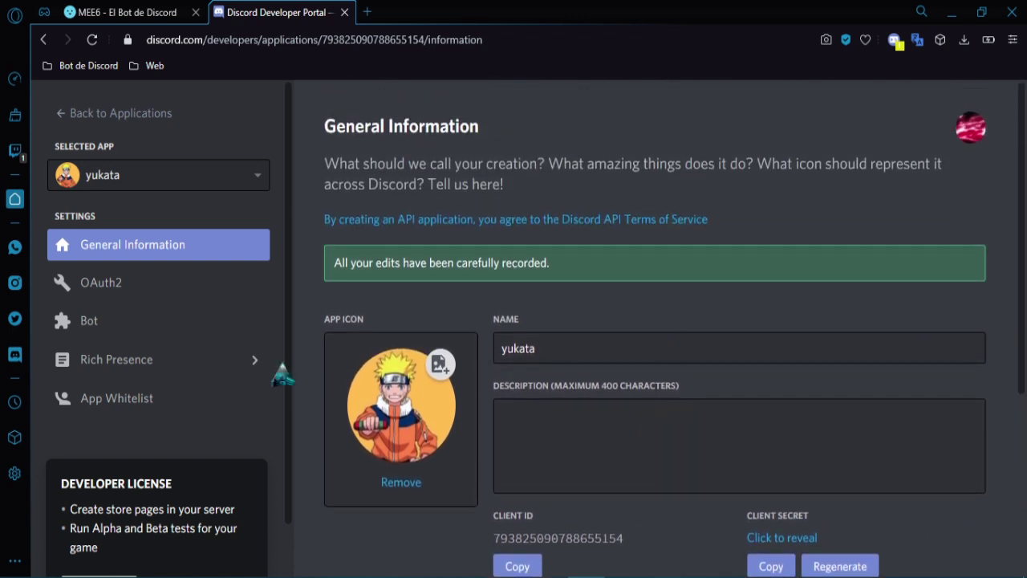
Step: Add a bot user to the yukata application and confirm its creation
{"action": "left_click", "coordinate": [109, 332]}
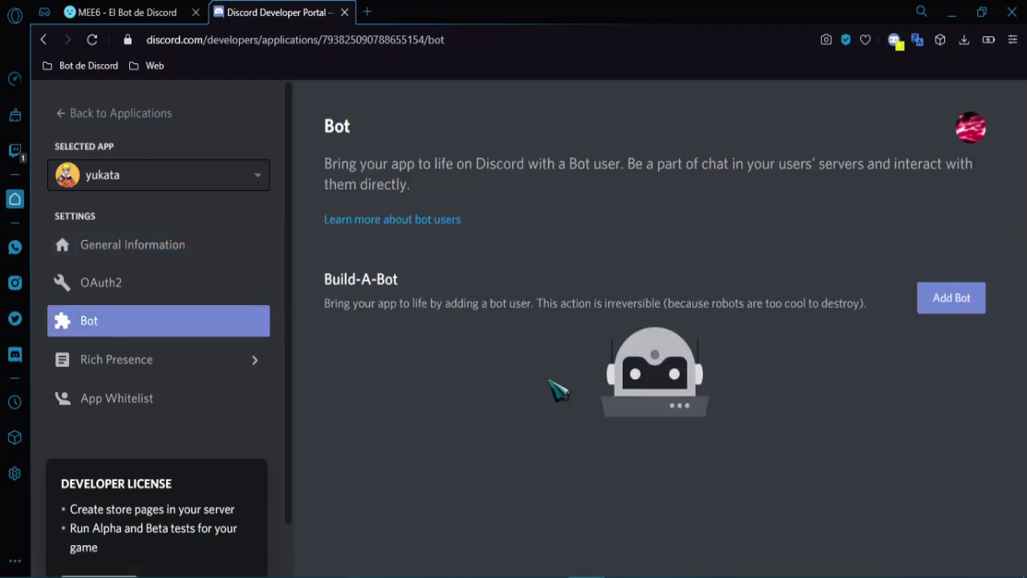
{"action": "left_click", "coordinate": [947, 313]}
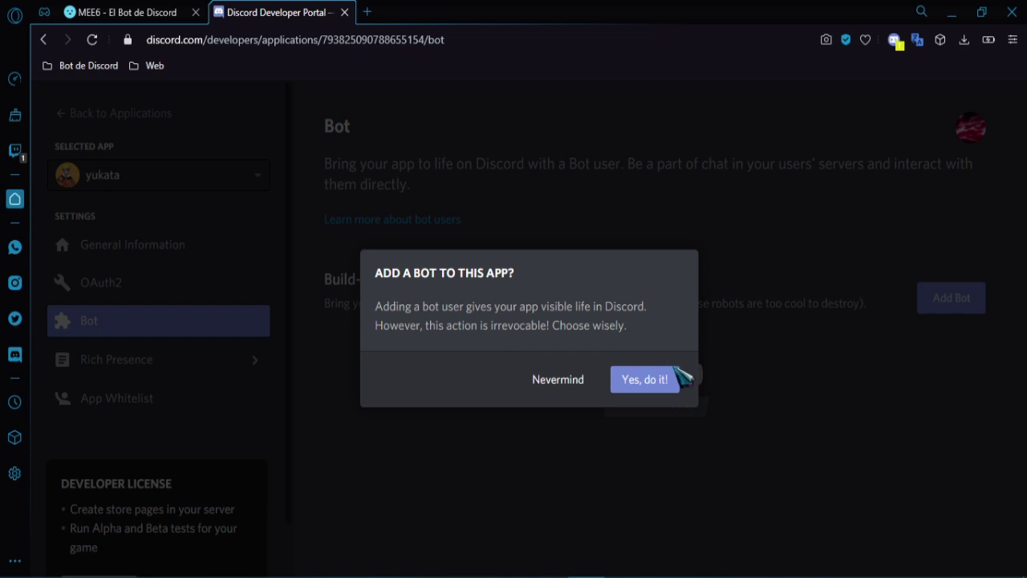
{"action": "left_click", "coordinate": [647, 387]}
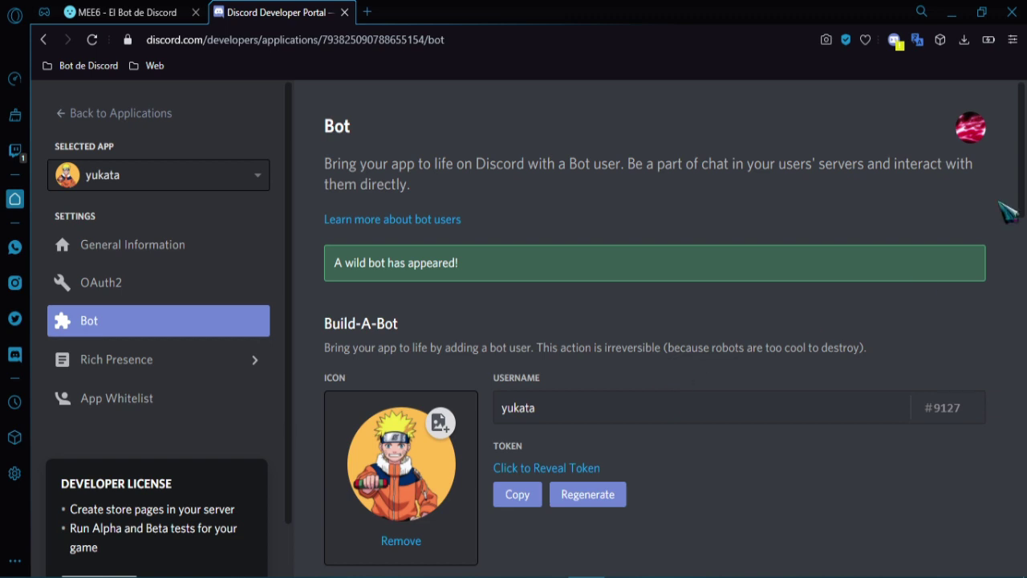
Step: Enable the Presence Intent and Server Members Intent for the bot and save the changes
{"action": "scroll", "coordinate": [1008, 213], "scroll_direction": "down", "scroll_amount": 3}
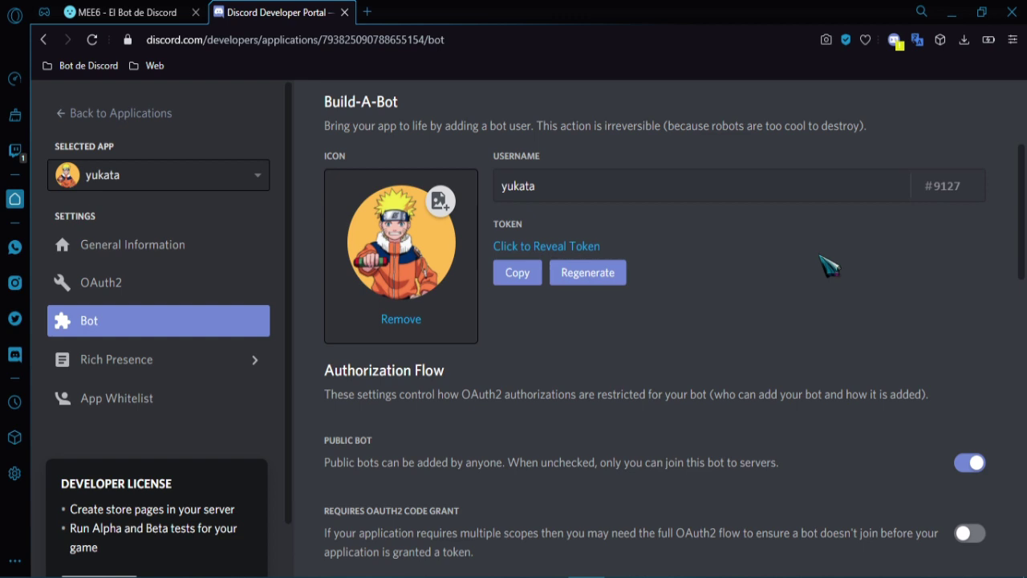
{"action": "scroll", "coordinate": [829, 267], "scroll_direction": "down", "scroll_amount": 5}
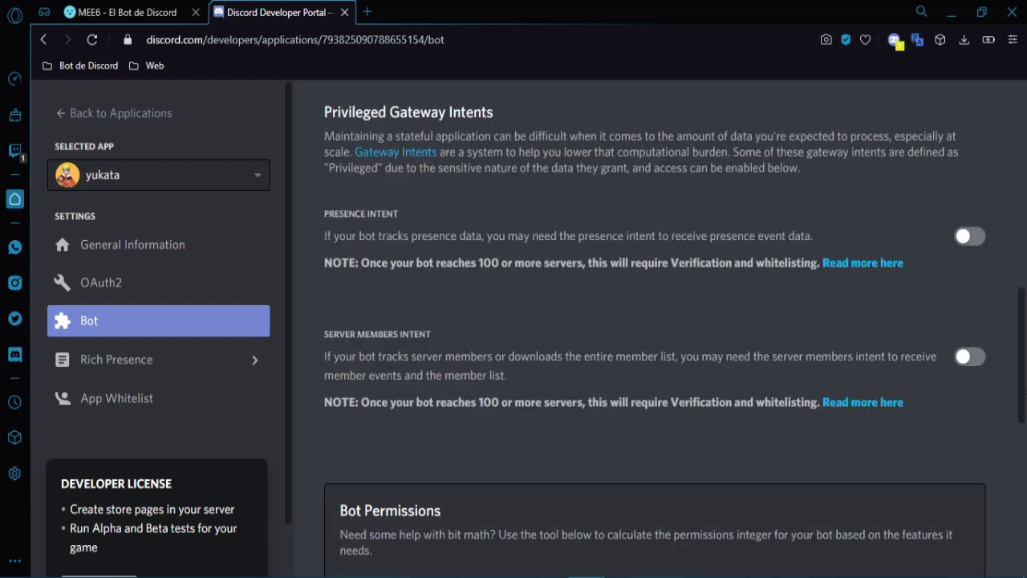
{"action": "left_click", "coordinate": [971, 236]}
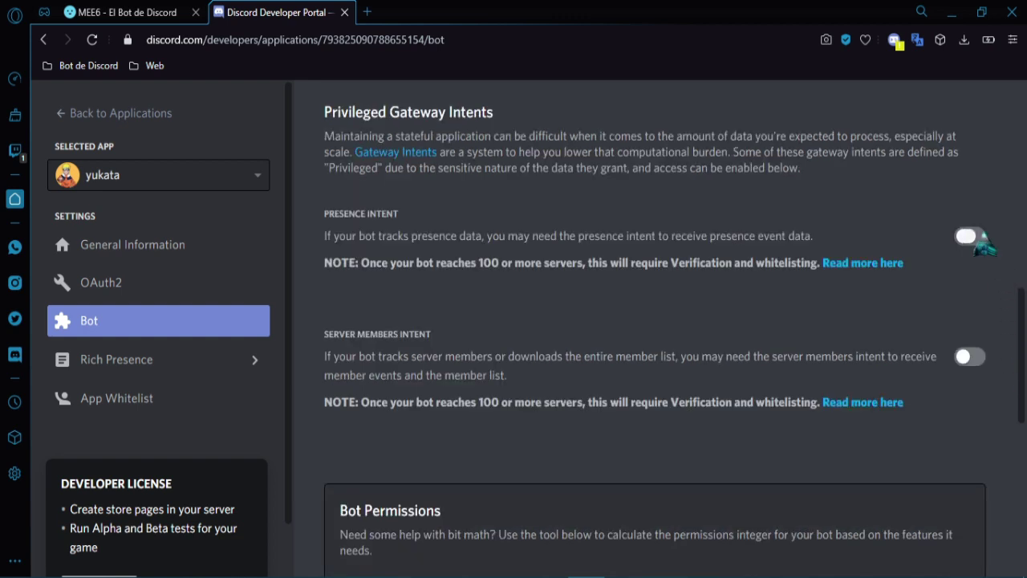
{"action": "left_click", "coordinate": [967, 357]}
{"action": "scroll", "coordinate": [656, 336], "scroll_direction": "down", "scroll_amount": 1}
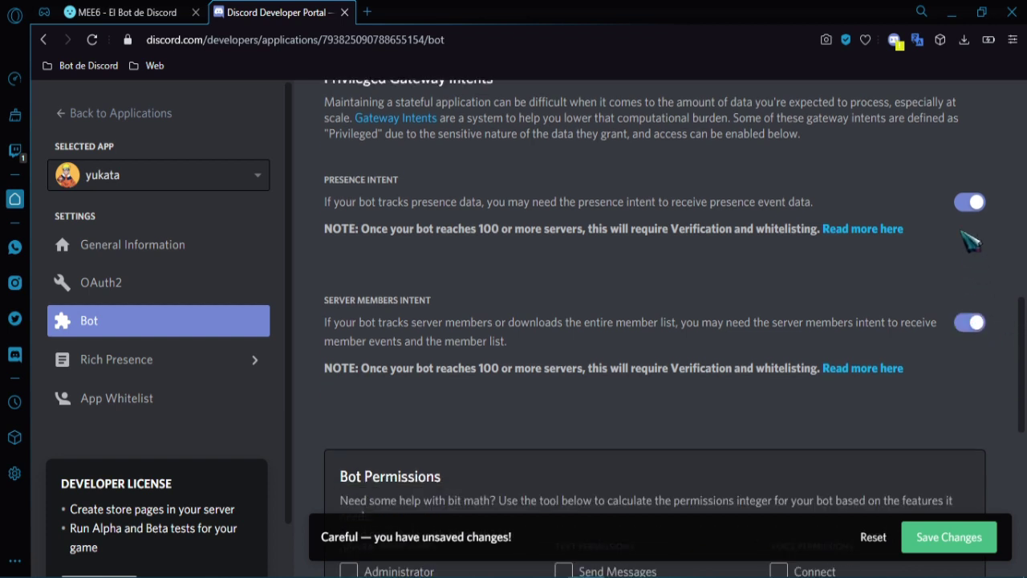
{"action": "left_click", "coordinate": [957, 543]}
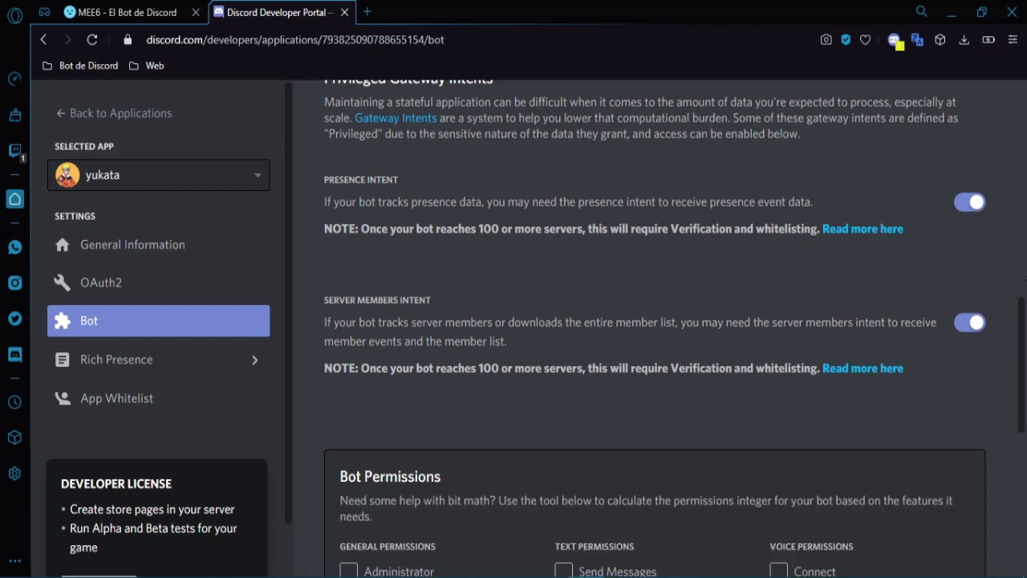
Step: Copy the yukata bot's token
{"action": "left_click_drag", "start_coordinate": [1023, 377], "coordinate": [1023, 240]}
{"action": "left_click", "coordinate": [514, 213]}
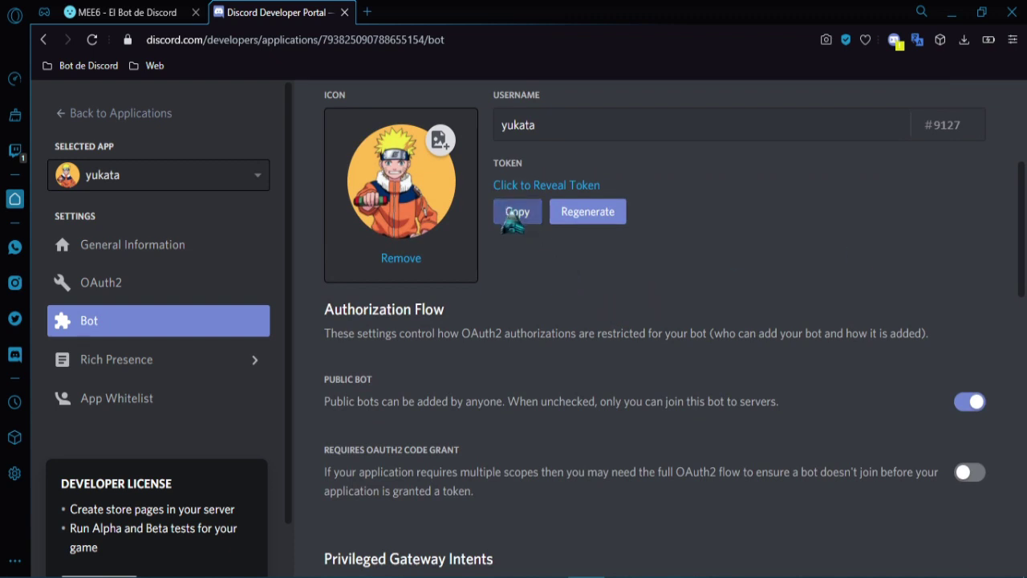
{"action": "left_click", "coordinate": [510, 217]}
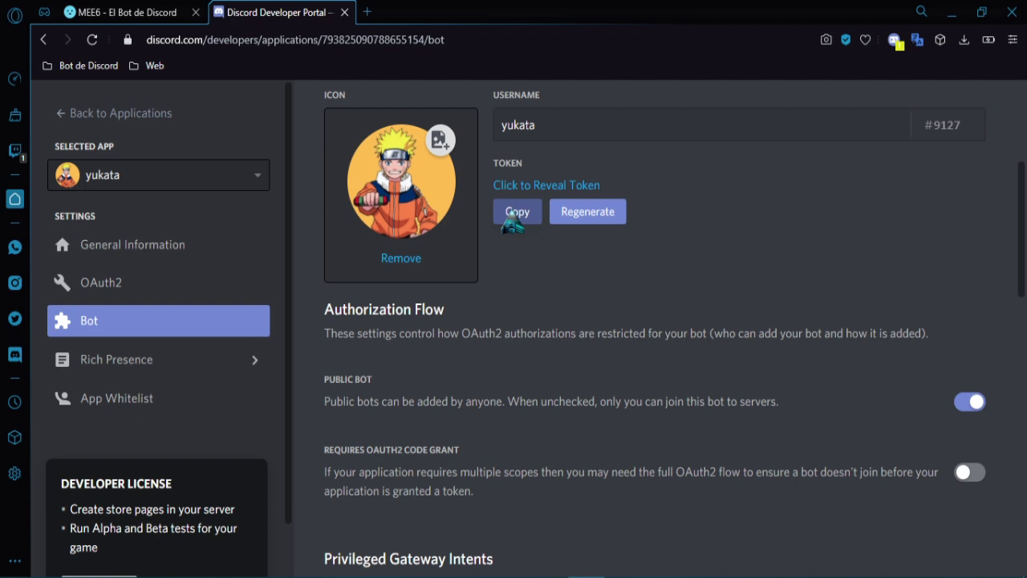
Step: Return to MEE6's bot customization page, paste the bot token into the custom bot setup and continue
{"action": "left_click", "coordinate": [136, 12]}
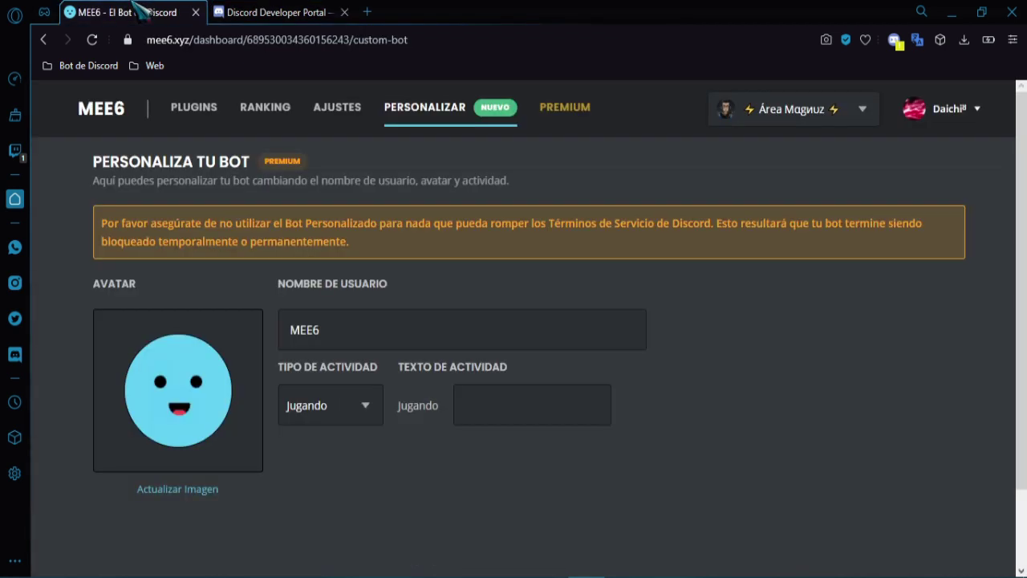
{"action": "left_click", "coordinate": [380, 335]}
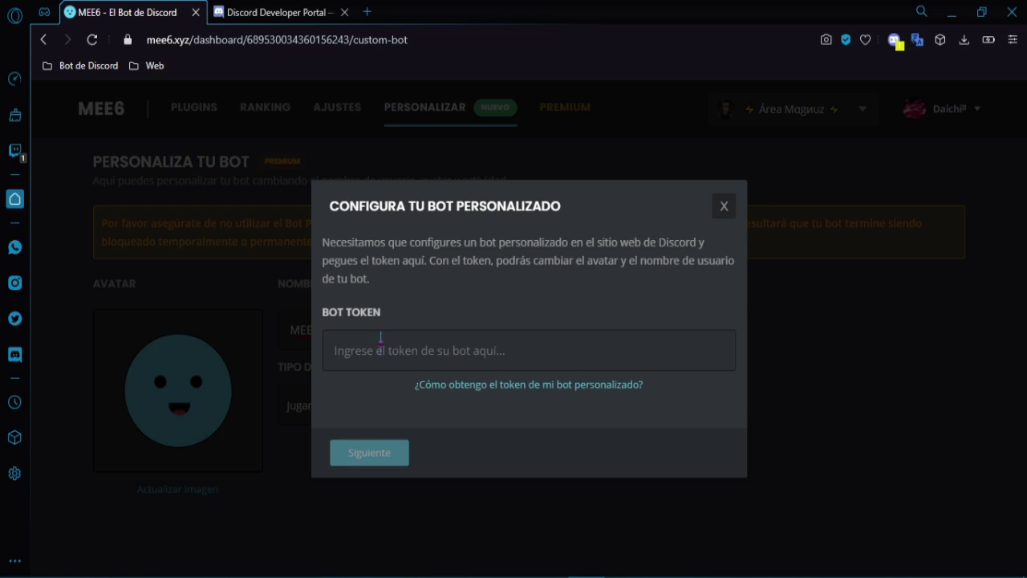
{"action": "key", "text": "ctrl+v"}
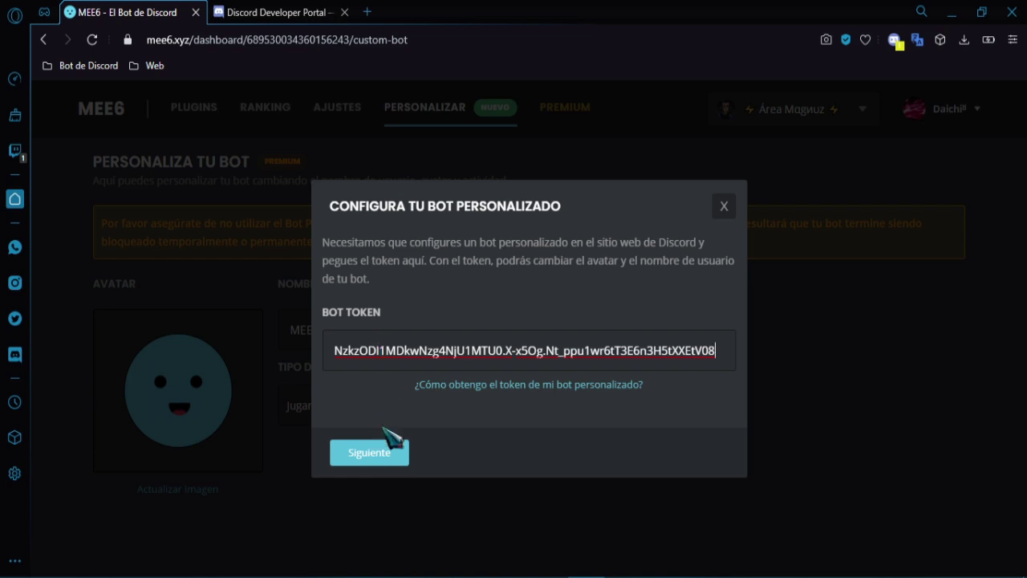
{"action": "left_click", "coordinate": [371, 454]}
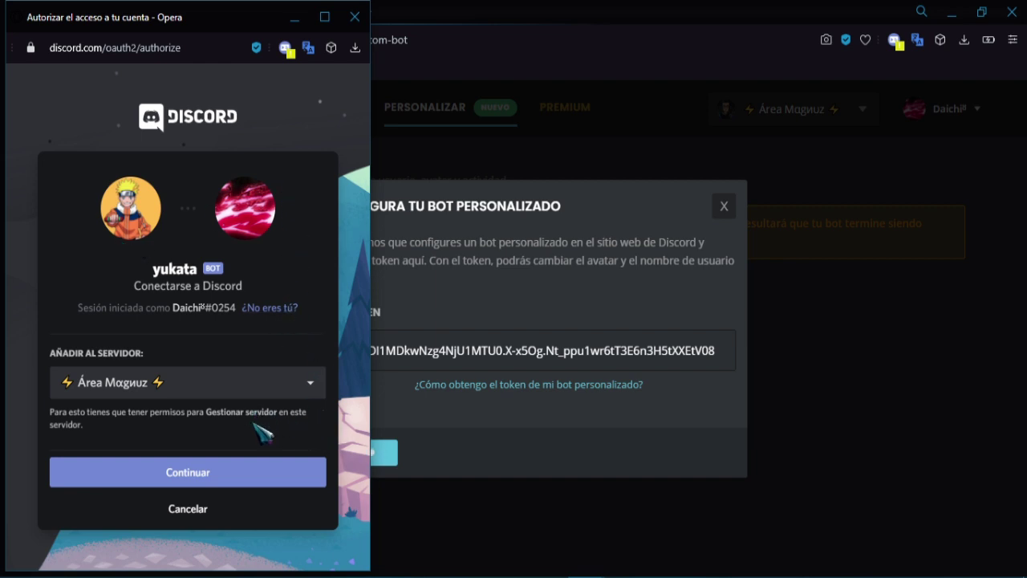
Step: Authorize the yukata bot on the Área Magnuz server with all requested permissions and complete the human verification
{"action": "left_click", "coordinate": [214, 479]}
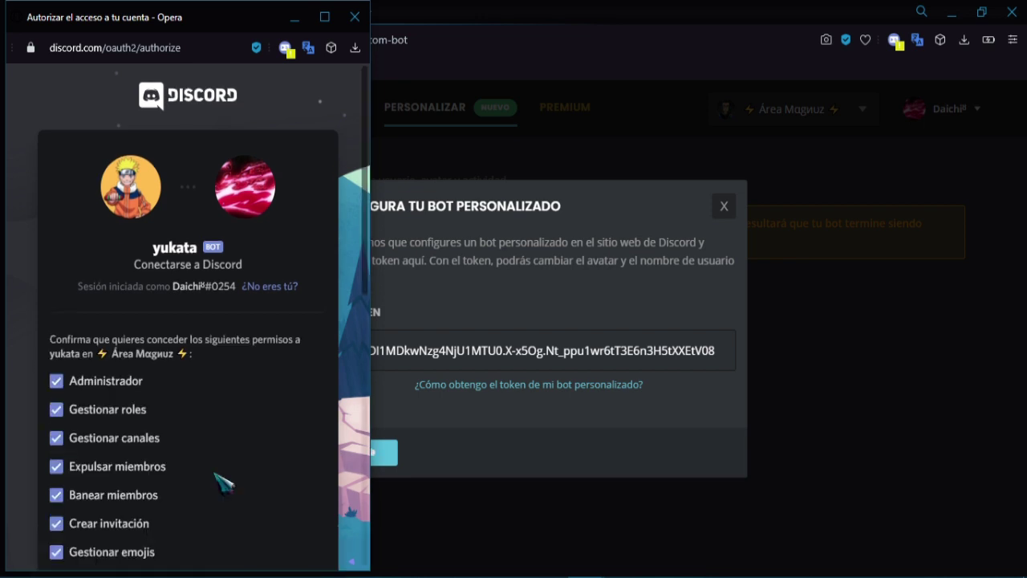
{"action": "left_click_drag", "start_coordinate": [368, 209], "coordinate": [367, 496]}
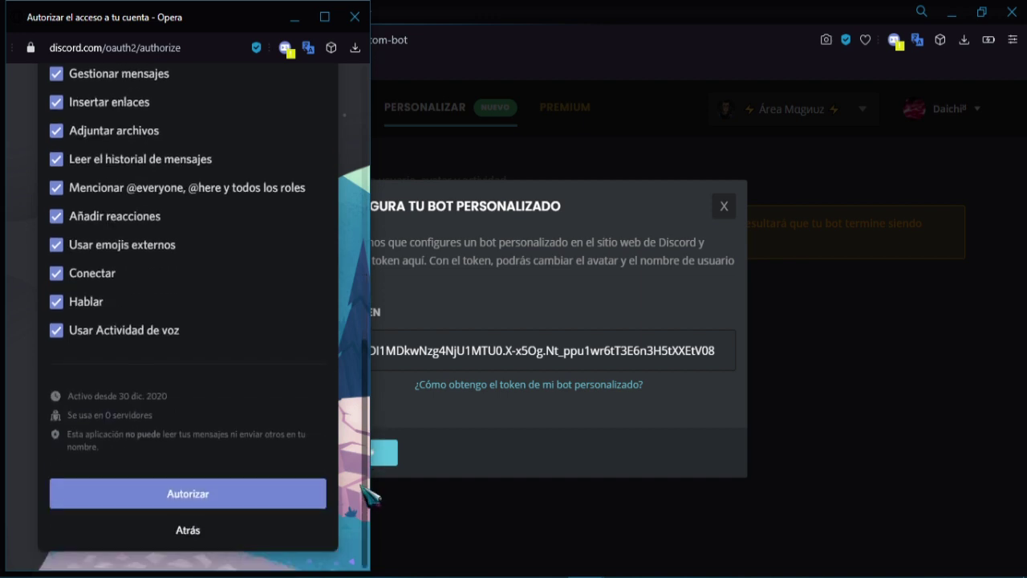
{"action": "left_click", "coordinate": [218, 498]}
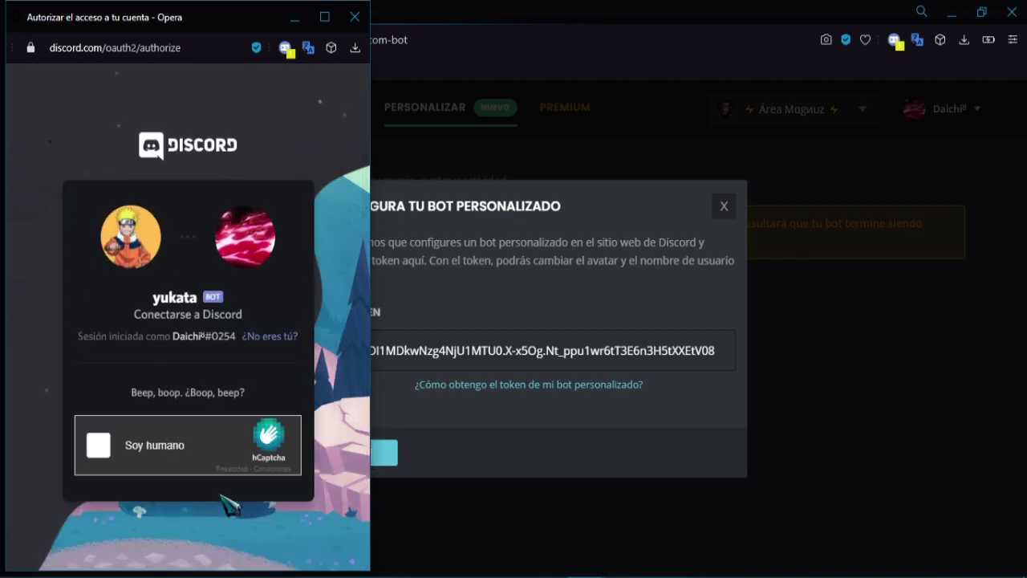
{"action": "left_click", "coordinate": [98, 445]}
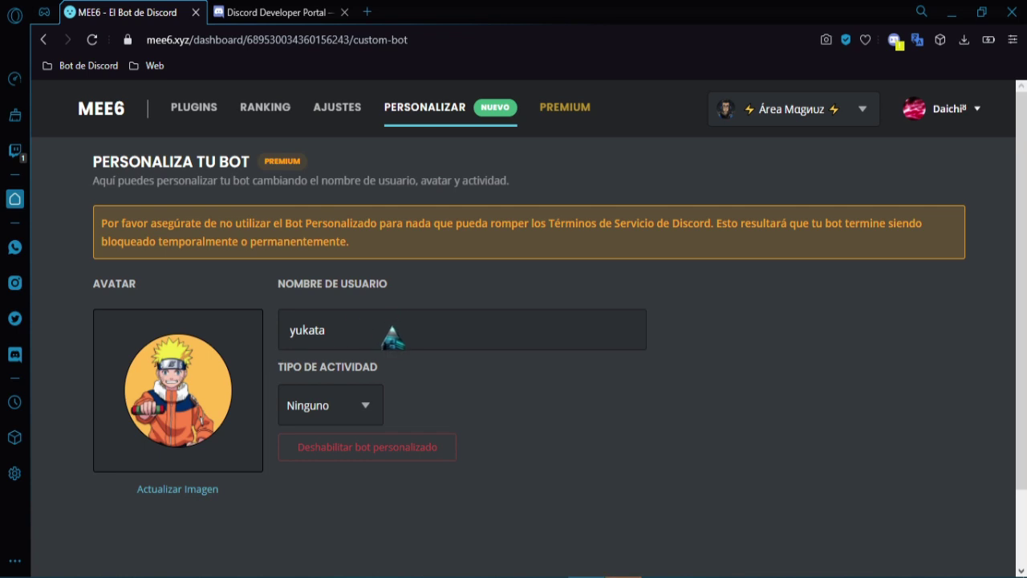
Step: Set the custom bot's activity type to Jugando with the activity text "futbol" and save the changes
{"action": "left_click", "coordinate": [365, 405]}
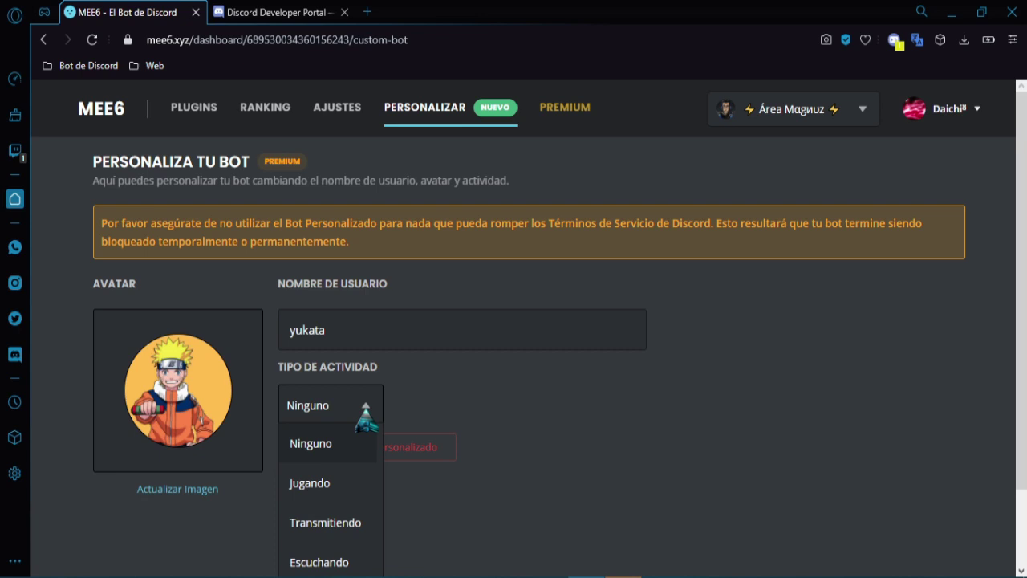
{"action": "left_click", "coordinate": [340, 484]}
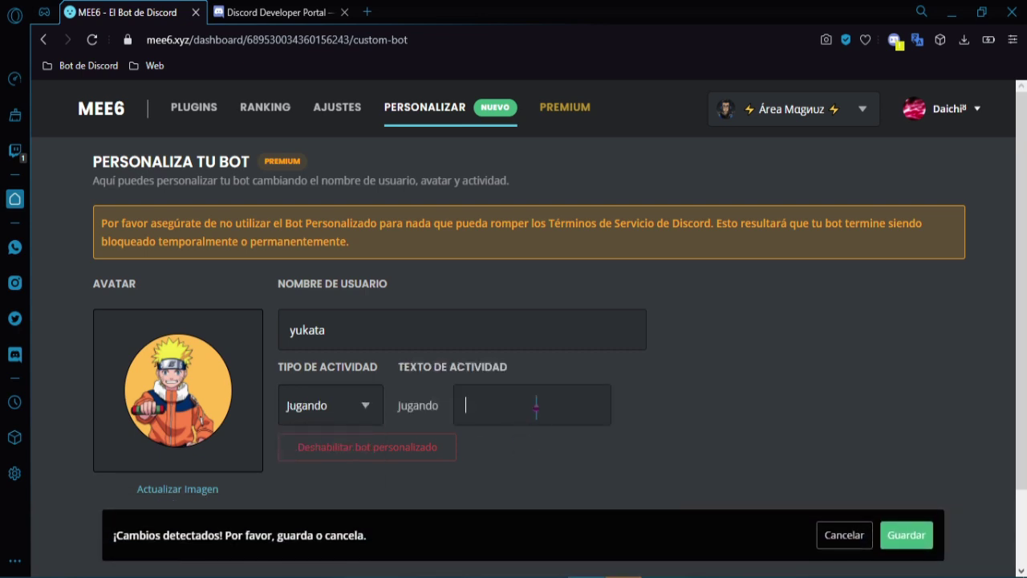
{"action": "type", "text": "futbol"}
{"action": "left_click", "coordinate": [914, 545]}
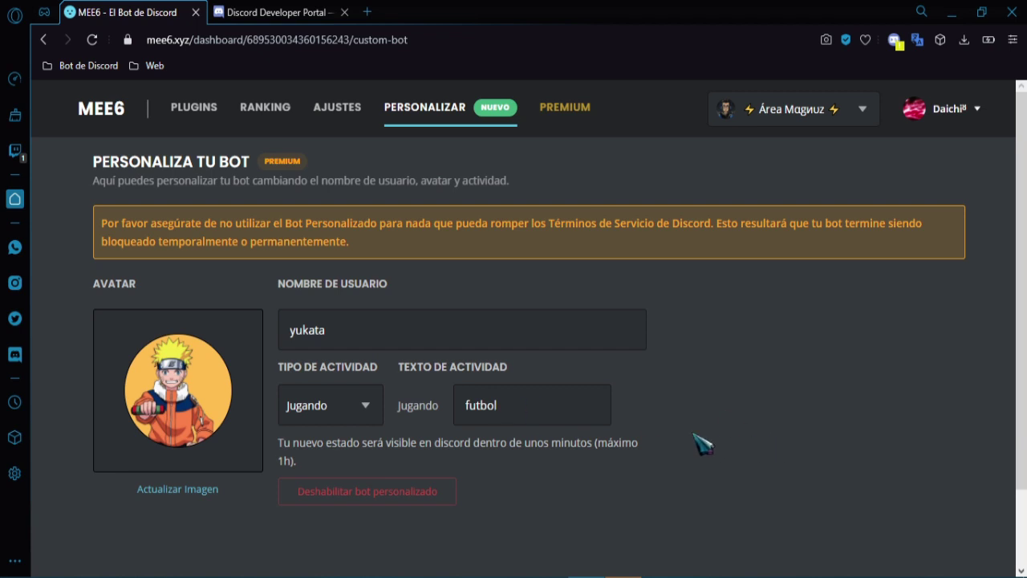
Step: Switch to the Discord app and send the !rank command in the spam-bot´s channel of the Área Magnuz server
{"action": "left_click", "coordinate": [628, 573]}
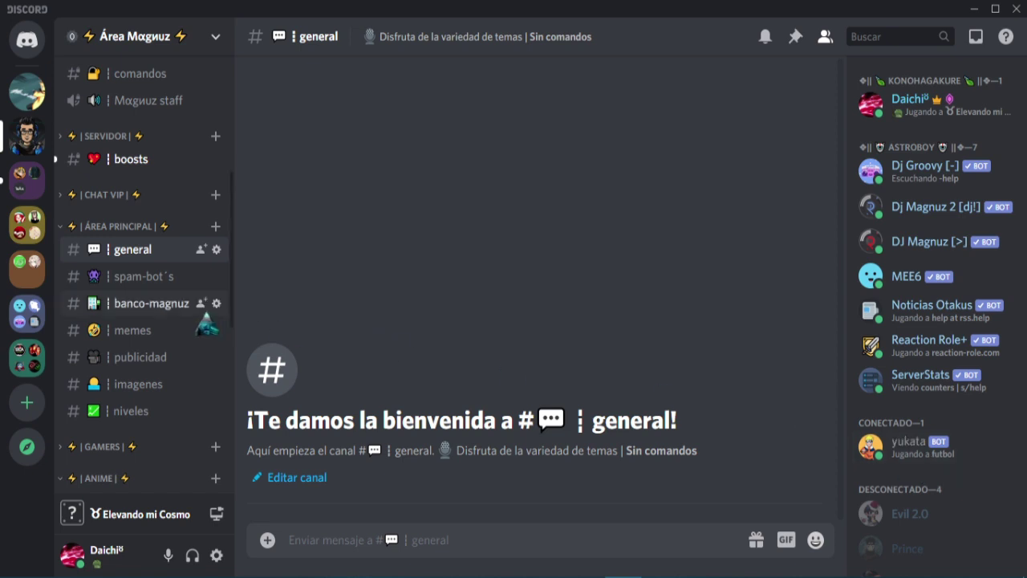
{"action": "left_click", "coordinate": [157, 279]}
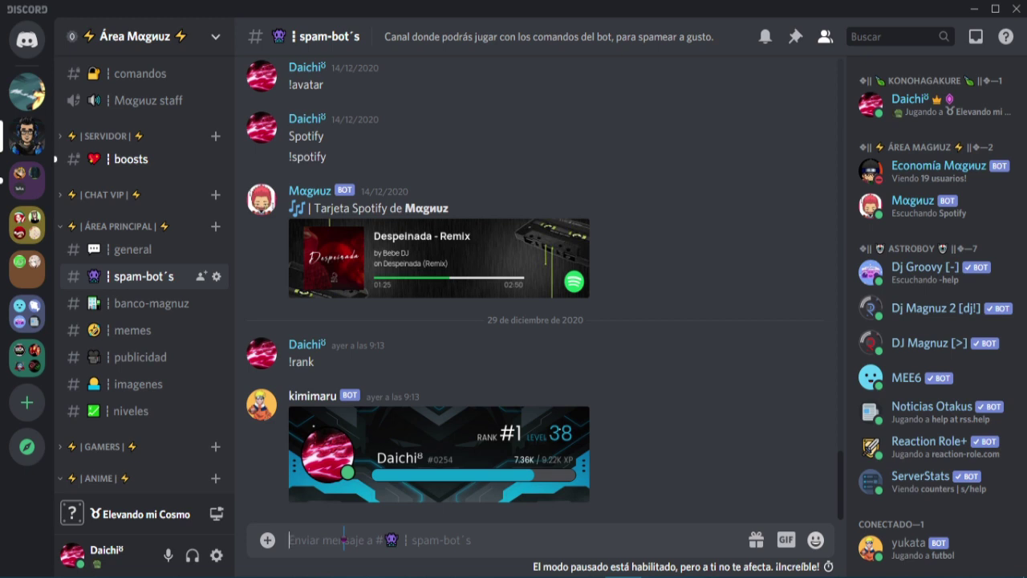
{"action": "type", "text": "!rank"}
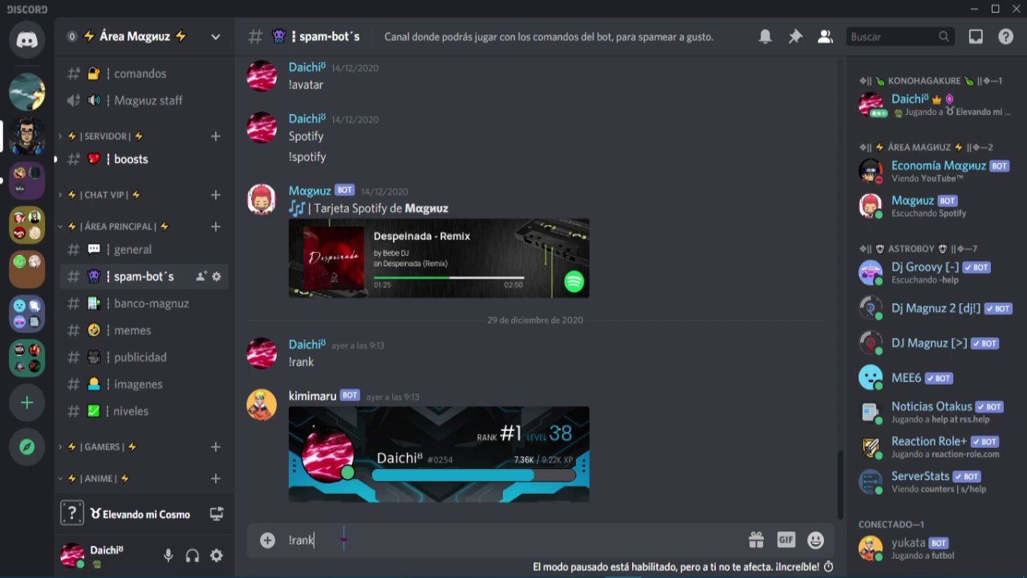
{"action": "key", "text": "Return"}
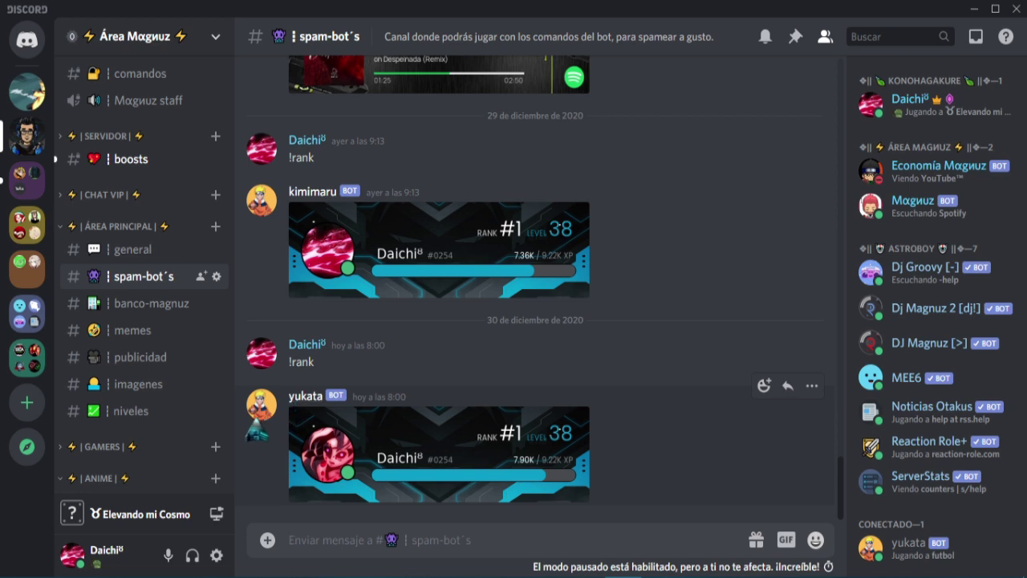
Step: View the yukata bot's profile card from its rank reply, close it and return to the general channel
{"action": "left_click", "coordinate": [262, 414]}
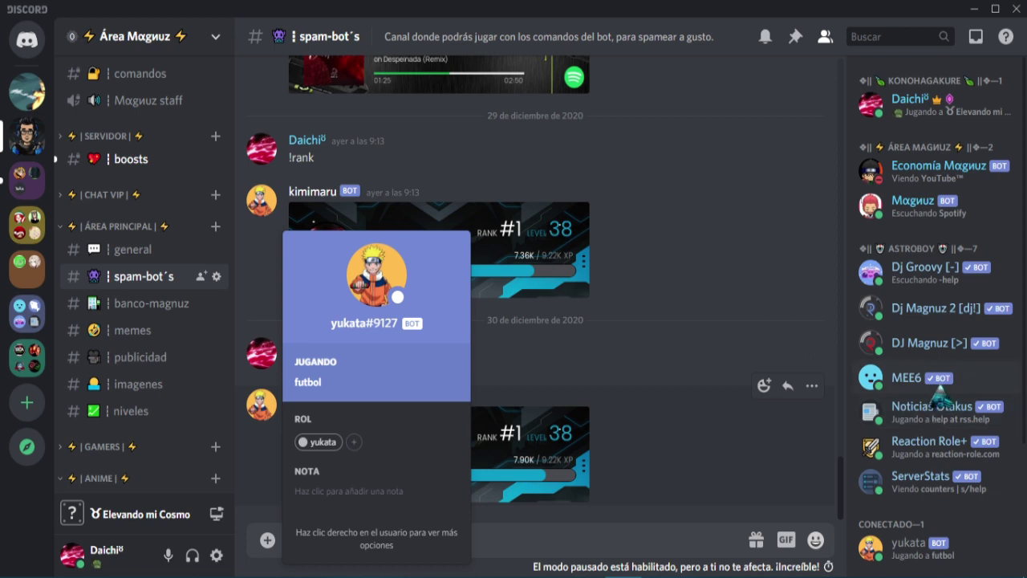
{"action": "left_click", "coordinate": [754, 285]}
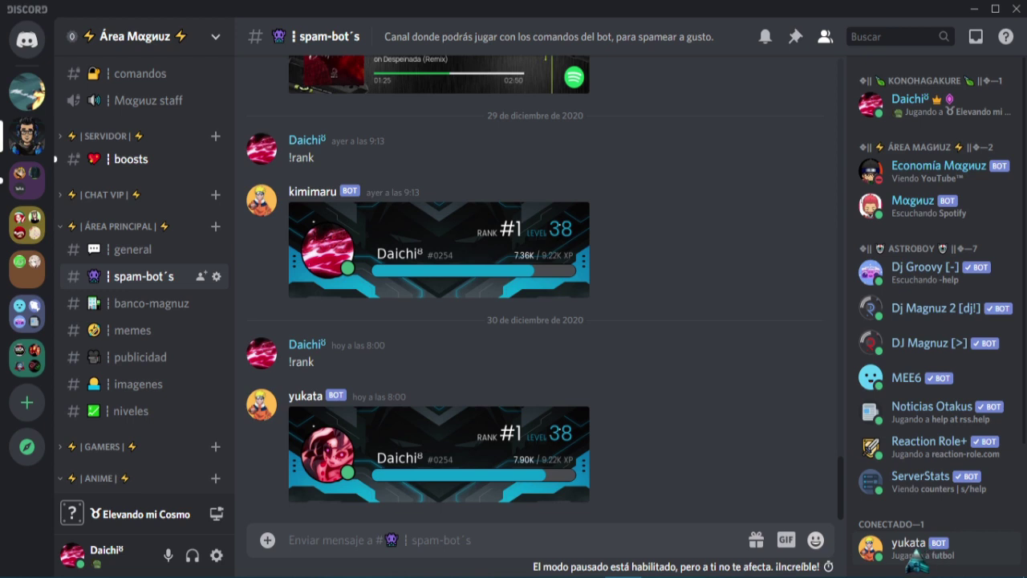
{"action": "key", "text": "alt+Up"}
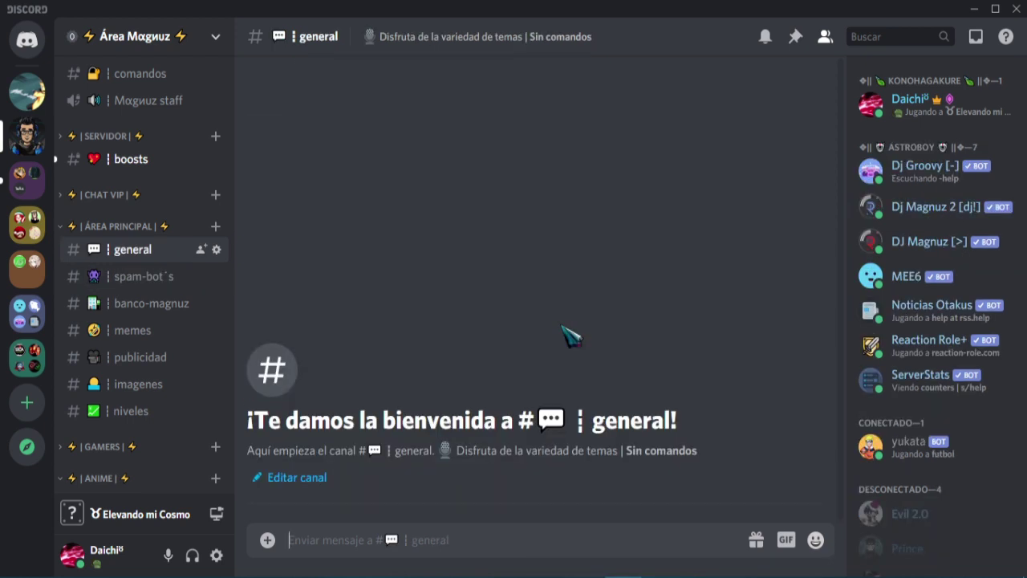